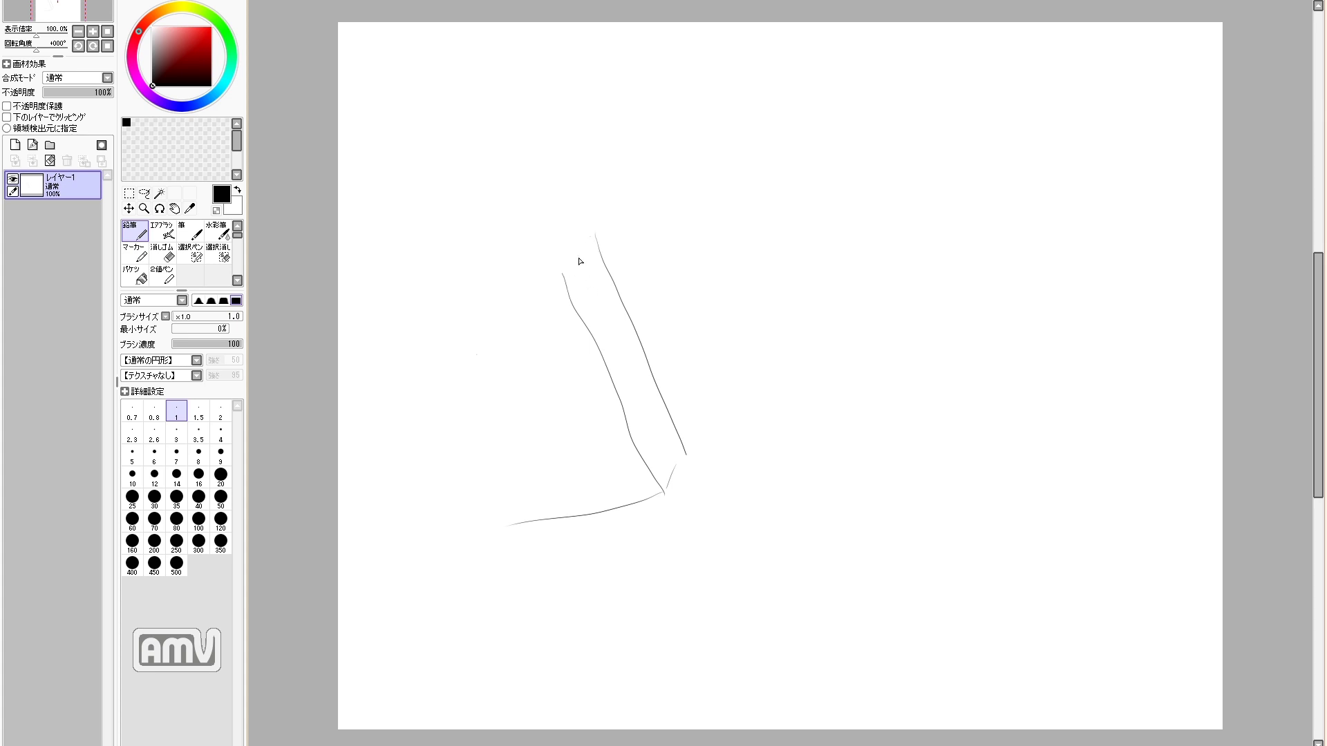
# Step: Erase the rough arm lines and sketch a narrow slanted four-sided block for the palm in the upper part of the canvas
pyautogui.moveTo(555, 185); pyautogui.dragTo(527, 339)
pyautogui.press('e')
pyautogui.moveTo(601, 246)
pyautogui.mouseDown()
pyautogui.moveTo(589, 351)
pyautogui.moveTo(709, 459)
pyautogui.moveTo(668, 440)
pyautogui.moveTo(536, 515)
pyautogui.mouseUp()
pyautogui.press('n')
pyautogui.moveTo(516, 374); pyautogui.dragTo(528, 340)
pyautogui.moveTo(557, 185); pyautogui.dragTo(593, 230)
pyautogui.moveTo(592, 233); pyautogui.dragTo(548, 415)
pyautogui.moveTo(522, 379); pyautogui.dragTo(547, 408)
# Step: Draw the outer hand and wrist line running diagonally down from the palm block's upper right corner
pyautogui.moveTo(591, 244)
pyautogui.mouseDown()
pyautogui.moveTo(601, 321)
pyautogui.moveTo(597, 280)
pyautogui.mouseUp()
pyautogui.press('e')
pyautogui.press('n')
pyautogui.moveTo(599, 276); pyautogui.dragTo(654, 440)
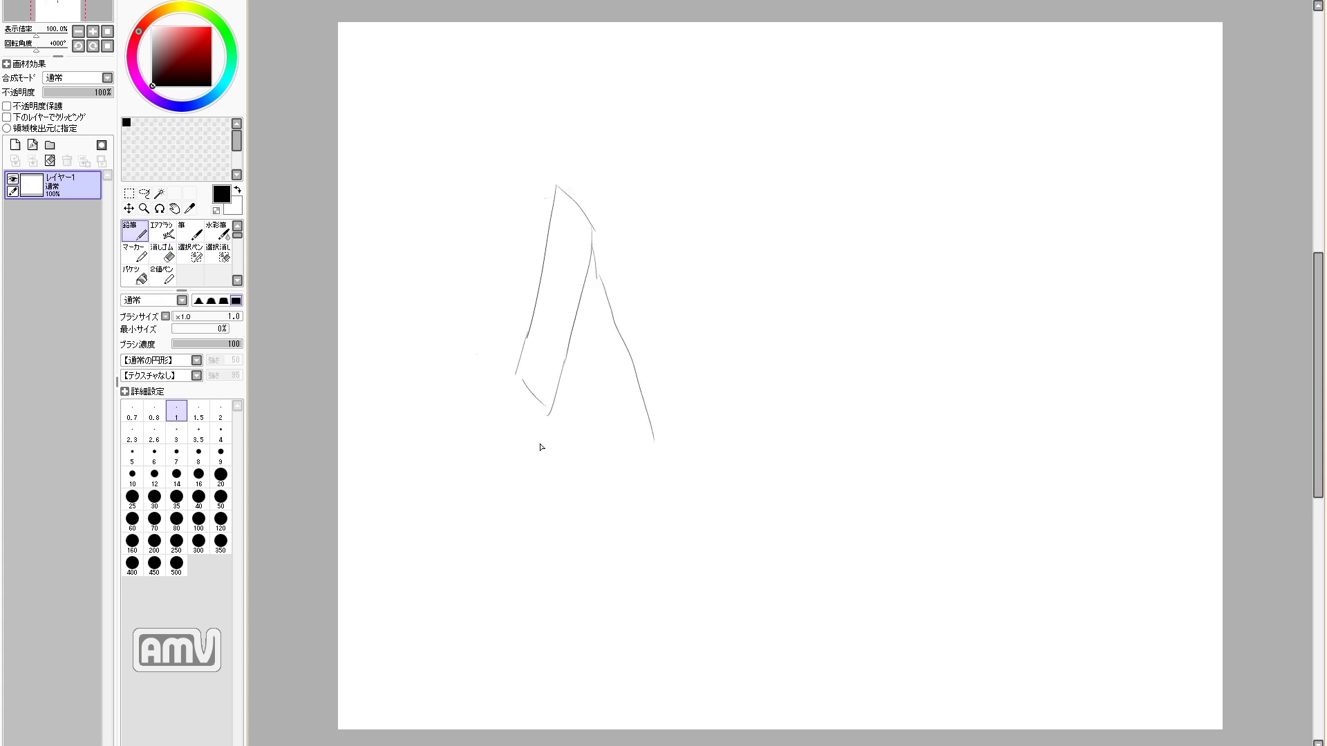
# Step: Sketch three fingers extending leftwards from the palm block, clearing block lines where they overlap
pyautogui.moveTo(587, 232)
pyautogui.mouseDown()
pyautogui.moveTo(403, 172)
pyautogui.moveTo(470, 191)
pyautogui.moveTo(405, 213)
pyautogui.moveTo(383, 200)
pyautogui.moveTo(568, 262)
pyautogui.moveTo(404, 252)
pyautogui.moveTo(379, 296)
pyautogui.moveTo(559, 289)
pyautogui.mouseUp()
pyautogui.press('e')
pyautogui.press('n')
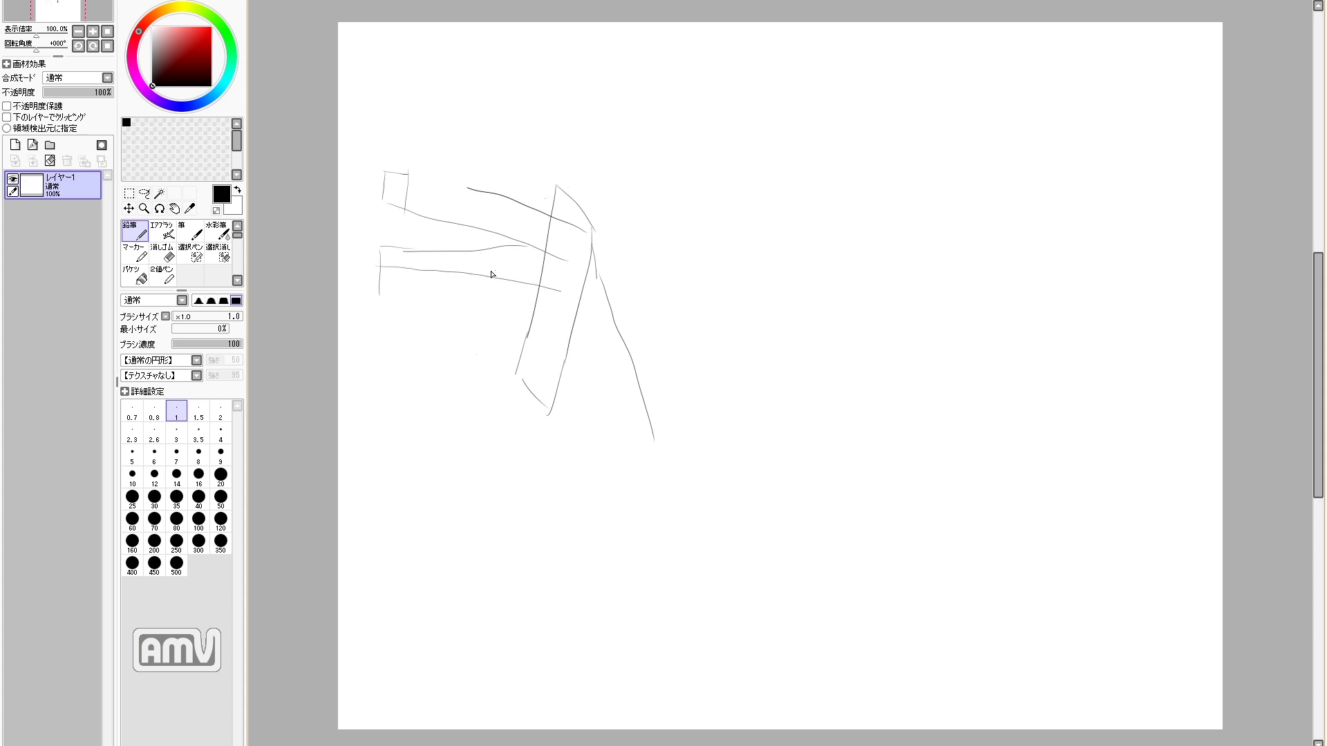
pyautogui.press('e')
pyautogui.moveTo(515, 242)
pyautogui.mouseDown()
pyautogui.moveTo(563, 260)
pyautogui.moveTo(501, 236)
pyautogui.moveTo(582, 245)
pyautogui.mouseUp()
pyautogui.press('n')
pyautogui.moveTo(583, 295)
pyautogui.mouseDown()
pyautogui.moveTo(403, 366)
pyautogui.moveTo(462, 367)
pyautogui.moveTo(548, 327)
pyautogui.mouseUp()
# Step: Sketch a long upright finger with a pointed tip above the palm block
pyautogui.moveTo(517, 197); pyautogui.dragTo(503, 90)
pyautogui.moveTo(527, 38)
pyautogui.mouseDown()
pyautogui.moveTo(508, 74)
pyautogui.moveTo(544, 71)
pyautogui.mouseUp()
pyautogui.moveTo(542, 81); pyautogui.dragTo(553, 199)
# Step: Erase the lower end of the palm block and rework the remaining inner palm edge
pyautogui.press('e')
pyautogui.moveTo(547, 411); pyautogui.dragTo(523, 379)
pyautogui.moveTo(548, 325)
pyautogui.mouseDown()
pyautogui.moveTo(504, 350)
pyautogui.moveTo(556, 340)
pyautogui.moveTo(525, 425)
pyautogui.moveTo(553, 397)
pyautogui.mouseUp()
pyautogui.press('n')
pyautogui.press('e')
pyautogui.press('n')
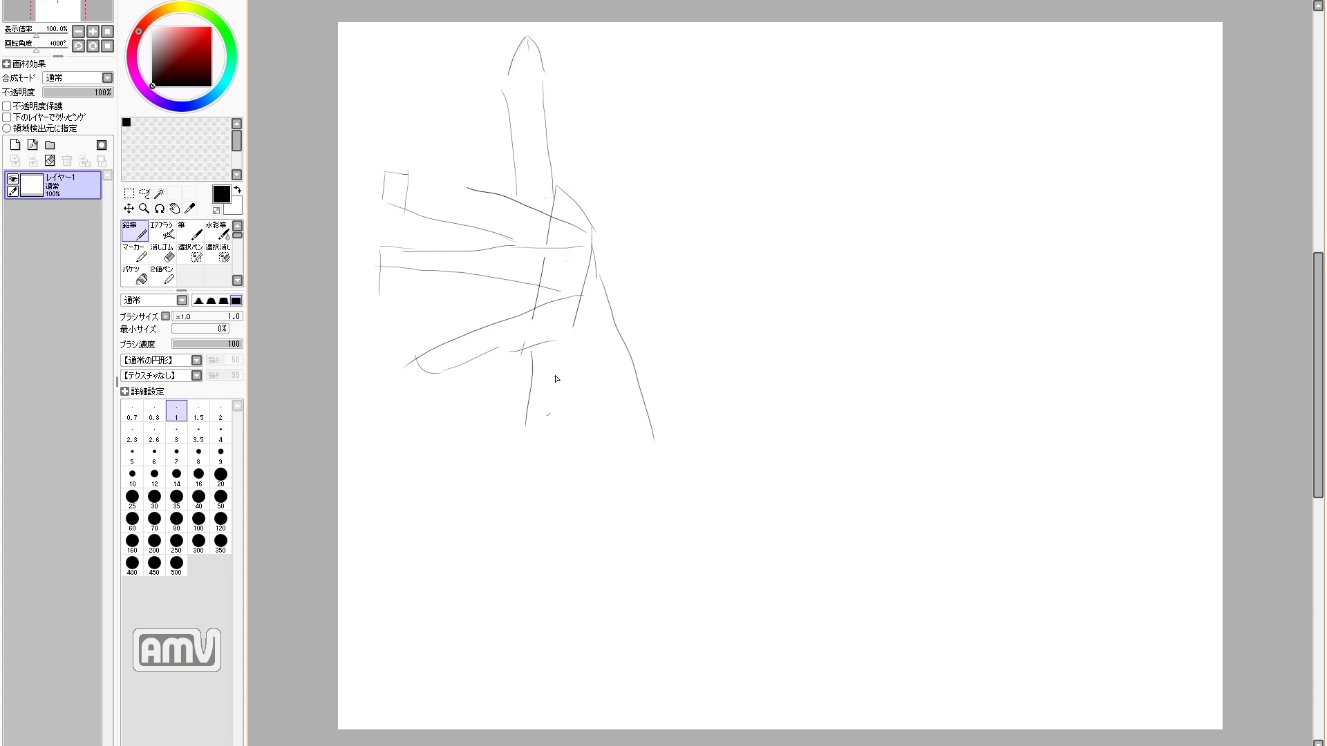
# Step: Draw knuckle bumps where the three sideways fingers meet the back of the hand, clearing the overlapping construction lines
pyautogui.moveTo(562, 299)
pyautogui.mouseDown()
pyautogui.moveTo(588, 288)
pyautogui.moveTo(604, 309)
pyautogui.mouseUp()
pyautogui.press('e')
pyautogui.press('n')
pyautogui.moveTo(562, 255); pyautogui.dragTo(600, 242)
pyautogui.moveTo(519, 202); pyautogui.dragTo(577, 206)
pyautogui.moveTo(584, 238)
pyautogui.mouseDown()
pyautogui.moveTo(552, 204)
pyautogui.moveTo(592, 208)
pyautogui.mouseUp()
pyautogui.hotkey('ctrl', 'z')
pyautogui.press('e')
pyautogui.press('n')
pyautogui.press('e')
pyautogui.press('n')
# Step: Draw the line of the back of the hand below the knuckles and erase part of the inner palm edge
pyautogui.moveTo(608, 254); pyautogui.dragTo(618, 371)
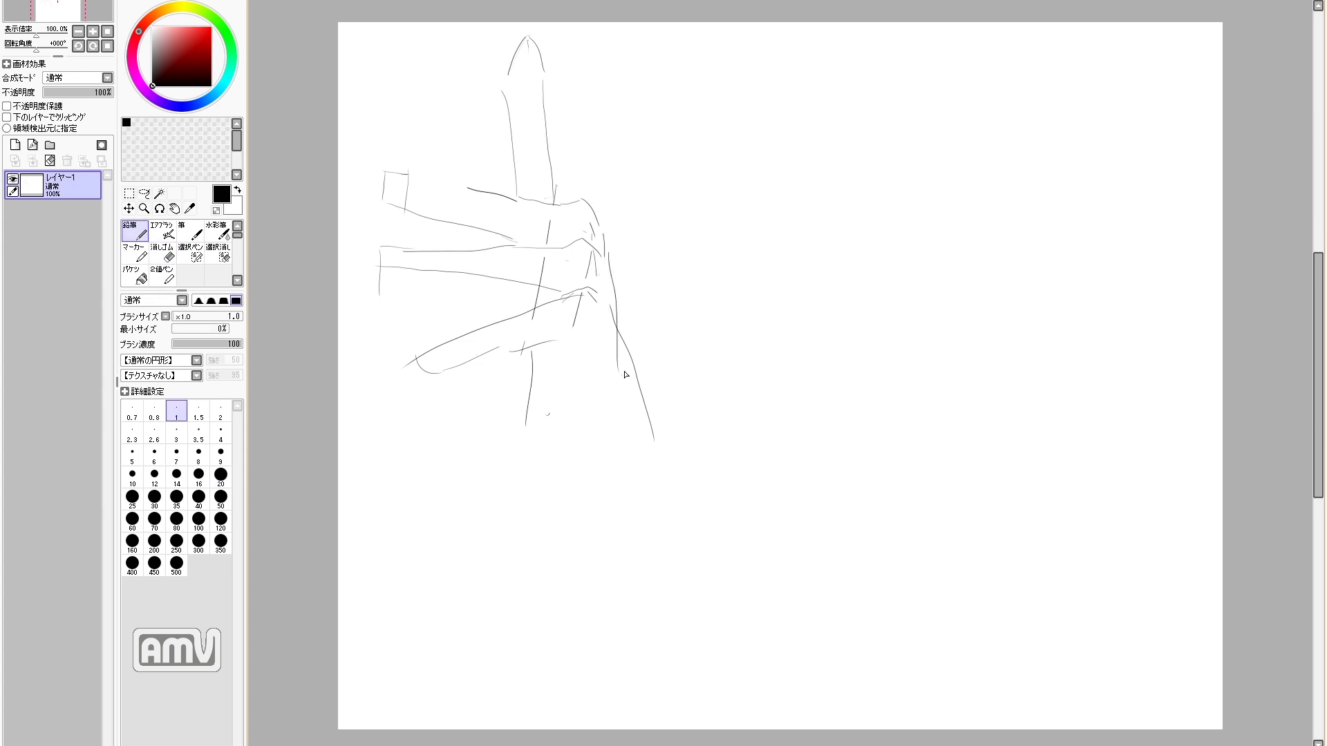
pyautogui.press('e')
pyautogui.moveTo(527, 423)
pyautogui.mouseDown()
pyautogui.moveTo(534, 376)
pyautogui.moveTo(536, 440)
pyautogui.mouseUp()
pyautogui.press('n')
pyautogui.hotkey('ctrl', 'z')
pyautogui.press('e')
pyautogui.press('n')
# Step: Add fold lines beside the base of the lowest finger and redraw the outer wrist edge further down
pyautogui.moveTo(576, 318)
pyautogui.mouseDown()
pyautogui.moveTo(561, 343)
pyautogui.moveTo(600, 333)
pyautogui.mouseUp()
pyautogui.moveTo(566, 346)
pyautogui.mouseDown()
pyautogui.moveTo(598, 345)
pyautogui.moveTo(653, 436)
pyautogui.mouseUp()
pyautogui.press('e')
pyautogui.press('n')
pyautogui.moveTo(637, 381); pyautogui.dragTo(638, 466)
pyautogui.press('e')
pyautogui.press('n')
# Step: Redraw both sides of the upright finger with a broader base and clear the old contour
pyautogui.moveTo(571, 204); pyautogui.dragTo(542, 47)
pyautogui.moveTo(520, 67); pyautogui.dragTo(522, 201)
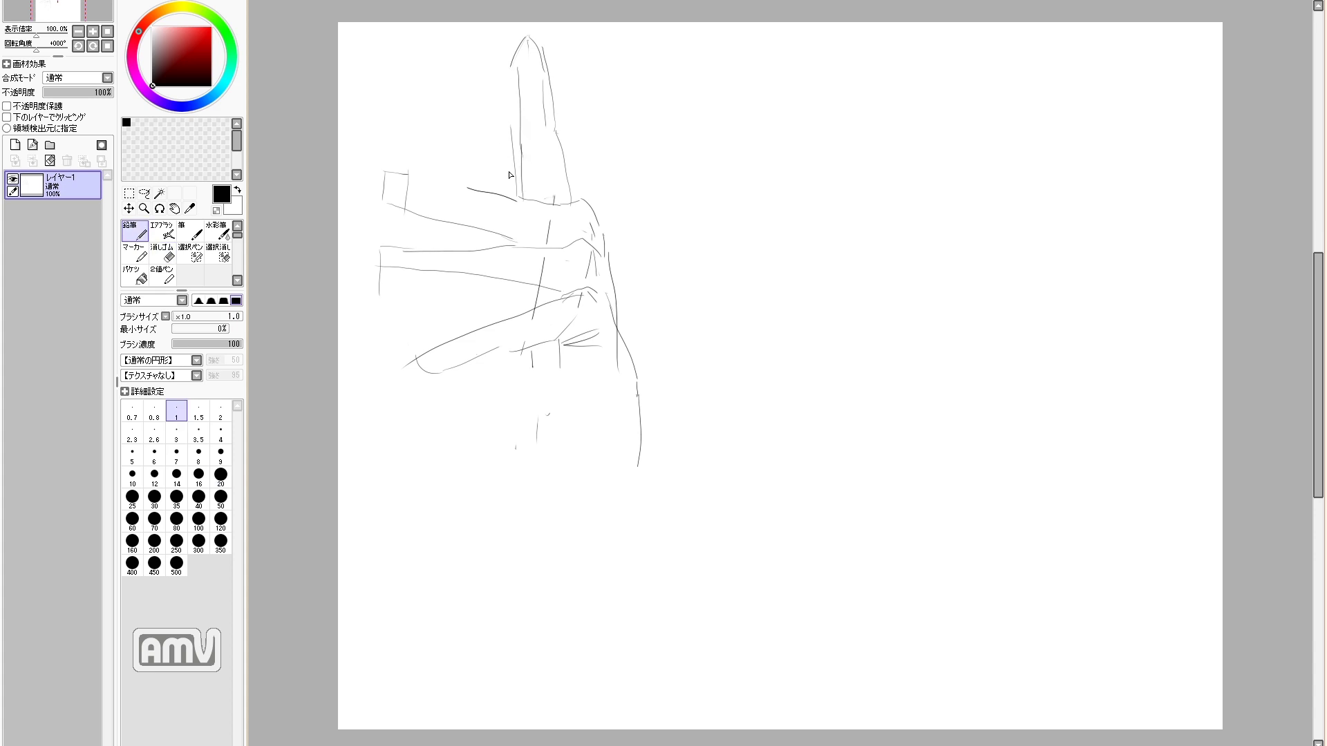
pyautogui.press('e')
pyautogui.press('n')
# Step: Replace the square ends of the upper two sideways fingers with rounded fingertips
pyautogui.moveTo(365, 257)
pyautogui.mouseDown()
pyautogui.moveTo(381, 292)
pyautogui.moveTo(415, 293)
pyautogui.moveTo(440, 270)
pyautogui.moveTo(487, 286)
pyautogui.mouseUp()
pyautogui.press('e')
pyautogui.press('n')
pyautogui.moveTo(391, 172); pyautogui.dragTo(391, 211)
pyautogui.press('e')
pyautogui.press('n')
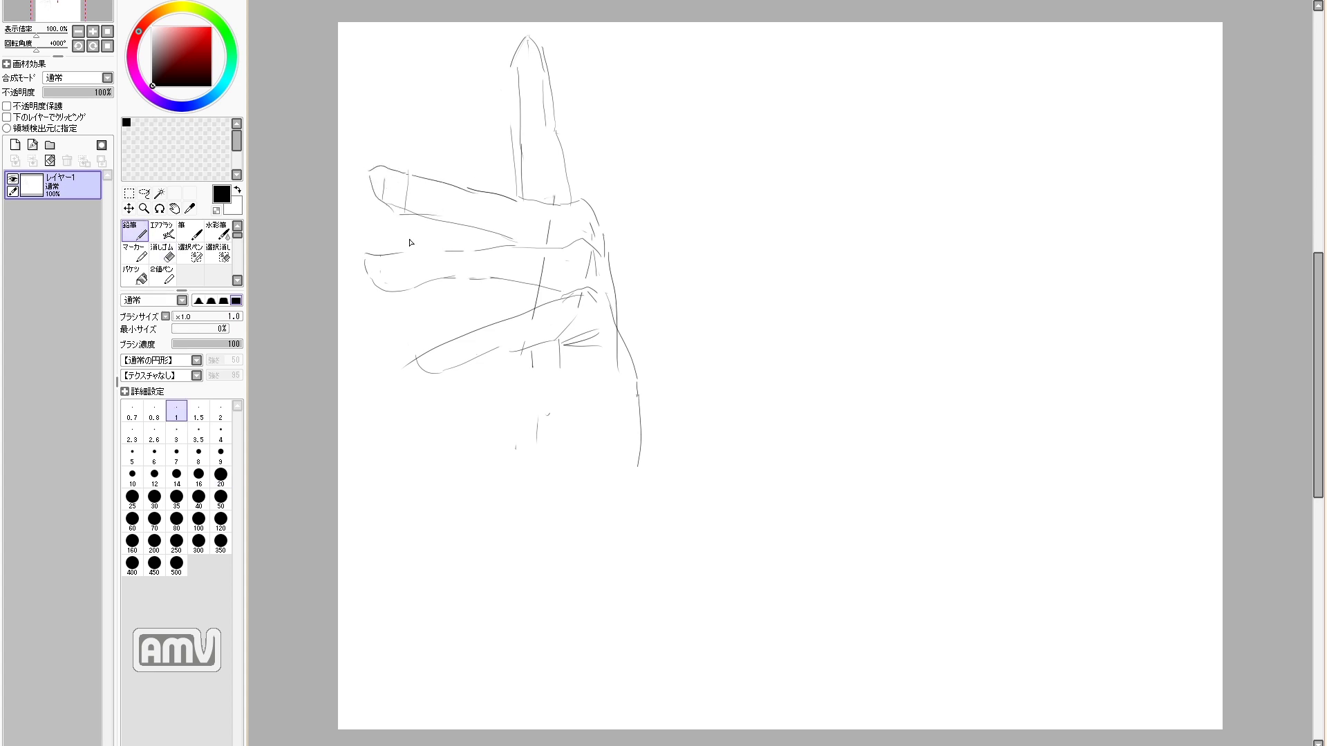
# Step: Sketch short contours of the folded parts visible in the gaps between the sideways fingers
pyautogui.moveTo(415, 246); pyautogui.dragTo(442, 221)
pyautogui.moveTo(463, 225)
pyautogui.mouseDown()
pyautogui.moveTo(416, 255)
pyautogui.moveTo(466, 247)
pyautogui.mouseUp()
pyautogui.moveTo(435, 289)
pyautogui.mouseDown()
pyautogui.moveTo(454, 329)
pyautogui.moveTo(441, 340)
pyautogui.mouseUp()
pyautogui.hotkey('ctrl', 'z')
pyautogui.press('e')
pyautogui.press('n')
pyautogui.press('e')
pyautogui.press('n')
# Step: Add small joint creases on the sideways fingers and clean up the lines around the lowest finger
pyautogui.moveTo(469, 365); pyautogui.dragTo(496, 433)
pyautogui.hotkey('ctrl', 'z')
pyautogui.moveTo(473, 230)
pyautogui.mouseDown()
pyautogui.moveTo(499, 301)
pyautogui.moveTo(513, 258)
pyautogui.moveTo(541, 279)
pyautogui.moveTo(534, 315)
pyautogui.mouseUp()
pyautogui.press('e')
pyautogui.press('n')
pyautogui.press('e')
pyautogui.moveTo(453, 358); pyautogui.dragTo(462, 361)
pyautogui.press('n')
pyautogui.hotkey('ctrl', 'z')
# Step: Draw a curved palm crease below the lowest finger and extend the outer wrist line further down
pyautogui.moveTo(615, 305)
pyautogui.mouseDown()
pyautogui.moveTo(620, 337)
pyautogui.moveTo(600, 380)
pyautogui.mouseUp()
pyautogui.moveTo(535, 357); pyautogui.dragTo(587, 443)
pyautogui.press('e')
pyautogui.moveTo(492, 383)
pyautogui.mouseDown()
pyautogui.moveTo(521, 395)
pyautogui.moveTo(499, 449)
pyautogui.moveTo(536, 494)
pyautogui.mouseUp()
pyautogui.press('n')
pyautogui.moveTo(637, 414); pyautogui.dragTo(663, 522)
# Step: Erase and redraw the curved lower contour of the palm
pyautogui.press('e')
pyautogui.moveTo(480, 442); pyautogui.dragTo(506, 487)
pyautogui.press('n')
pyautogui.moveTo(477, 434)
pyautogui.mouseDown()
pyautogui.moveTo(574, 480)
pyautogui.moveTo(508, 489)
pyautogui.mouseUp()
pyautogui.press('e')
pyautogui.press('n')
# Step: Erase the guide line on the top sideways finger and reshape the upright finger's tip into a rounded end
pyautogui.press('e')
pyautogui.moveTo(408, 197); pyautogui.dragTo(408, 181)
pyautogui.press('n')
pyautogui.press('e')
pyautogui.moveTo(525, 46); pyautogui.dragTo(516, 76)
pyautogui.press('n')
pyautogui.moveTo(544, 27); pyautogui.dragTo(550, 71)
pyautogui.moveTo(520, 45)
pyautogui.mouseDown()
pyautogui.moveTo(515, 108)
pyautogui.moveTo(553, 31)
pyautogui.mouseUp()
pyautogui.moveTo(546, 45); pyautogui.dragTo(547, 112)
pyautogui.press('e')
pyautogui.press('n')
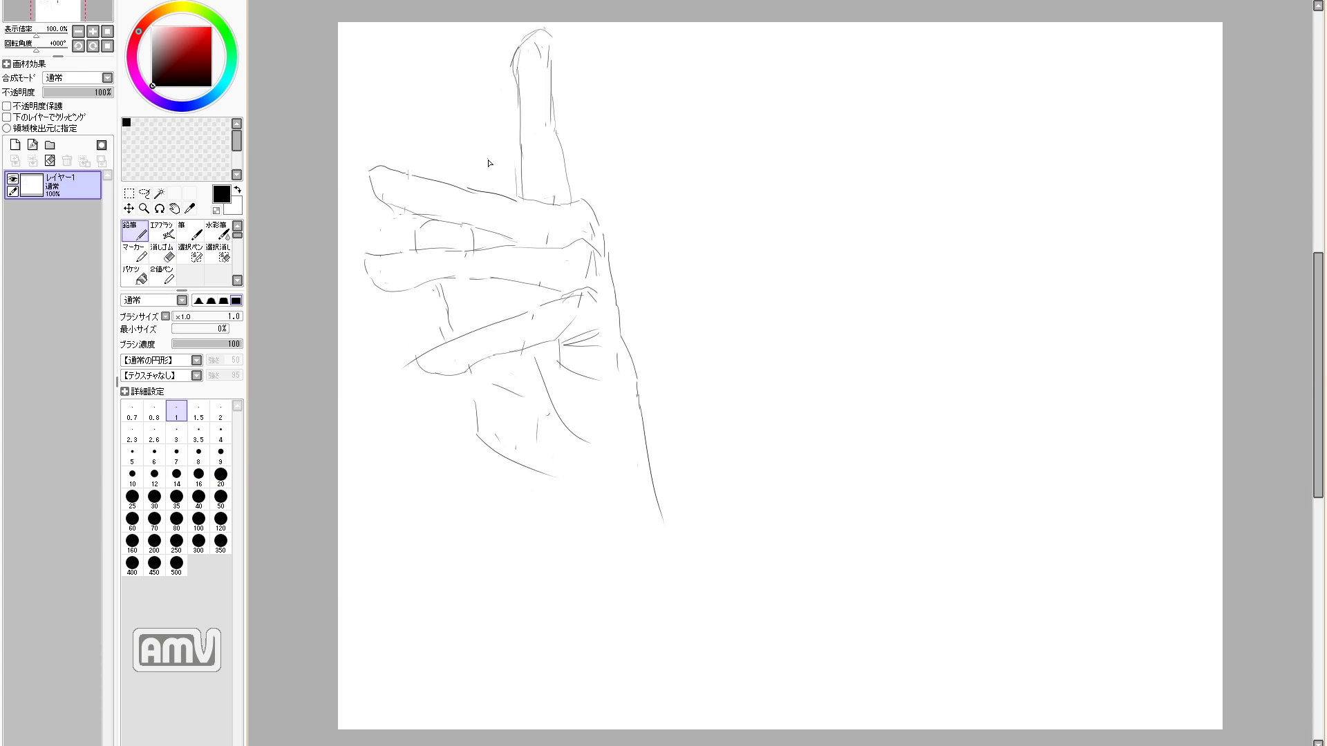
# Step: Add joint crease marks along the upright and sideways fingers
pyautogui.hotkey('ctrl', 'z')
pyautogui.press('e')
pyautogui.press('n')
pyautogui.moveTo(516, 207); pyautogui.dragTo(516, 226)
pyautogui.moveTo(456, 277)
pyautogui.mouseDown()
pyautogui.moveTo(475, 331)
pyautogui.moveTo(499, 279)
pyautogui.moveTo(488, 373)
pyautogui.moveTo(536, 341)
pyautogui.mouseUp()
# Step: Sketch the fingernail at the tip of the lowest sideways finger
pyautogui.moveTo(439, 351)
pyautogui.mouseDown()
pyautogui.moveTo(447, 368)
pyautogui.moveTo(456, 348)
pyautogui.moveTo(457, 372)
pyautogui.mouseUp()
pyautogui.press('e')
pyautogui.press('n')
pyautogui.hotkey('ctrl', 'z')
# Step: Draw and refine the fingernail at the tip of the middle sideways finger, undoing unsuitable strokes
pyautogui.moveTo(380, 264); pyautogui.dragTo(401, 267)
pyautogui.press('e')
pyautogui.press('n')
pyautogui.hotkey('ctrl', 'z')
pyautogui.moveTo(382, 256)
pyautogui.mouseDown()
pyautogui.moveTo(397, 253)
pyautogui.moveTo(393, 264)
pyautogui.mouseUp()
pyautogui.press('e')
pyautogui.press('n')
pyautogui.hotkey('ctrl', 'z')
pyautogui.press('e')
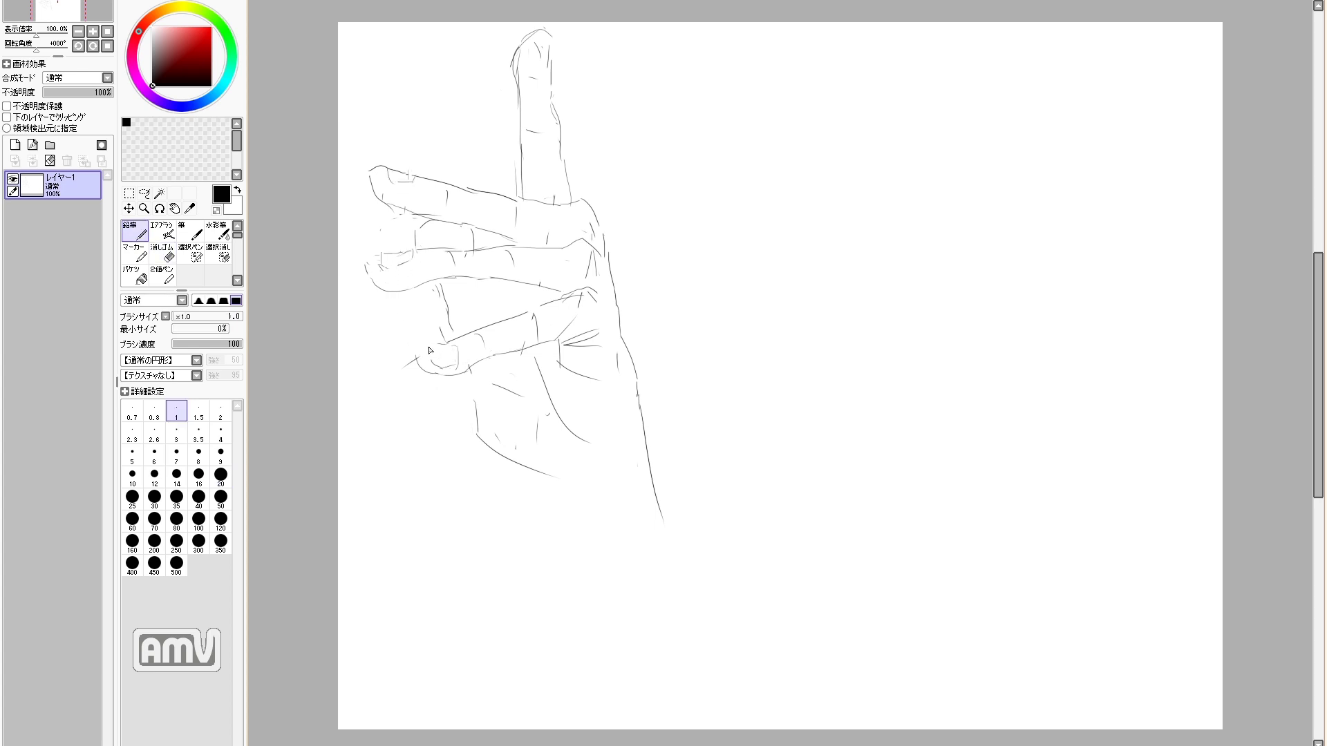
pyautogui.press('n')
pyautogui.press('e')
pyautogui.press('n')
# Step: Refine the right contour of the upright finger and the nail line at its tip
pyautogui.moveTo(554, 84)
pyautogui.mouseDown()
pyautogui.moveTo(550, 34)
pyautogui.moveTo(518, 132)
pyautogui.moveTo(572, 202)
pyautogui.mouseUp()
pyautogui.press('e')
pyautogui.press('n')
pyautogui.press('e')
pyautogui.press('n')
pyautogui.hotkey('ctrl', 'z')
# Step: Add a second palm crease and replace the lower palm contour with a higher curved edge and an inner wrist line
pyautogui.moveTo(568, 380); pyautogui.dragTo(619, 442)
pyautogui.moveTo(476, 401); pyautogui.dragTo(515, 459)
pyautogui.press('e')
pyautogui.press('n')
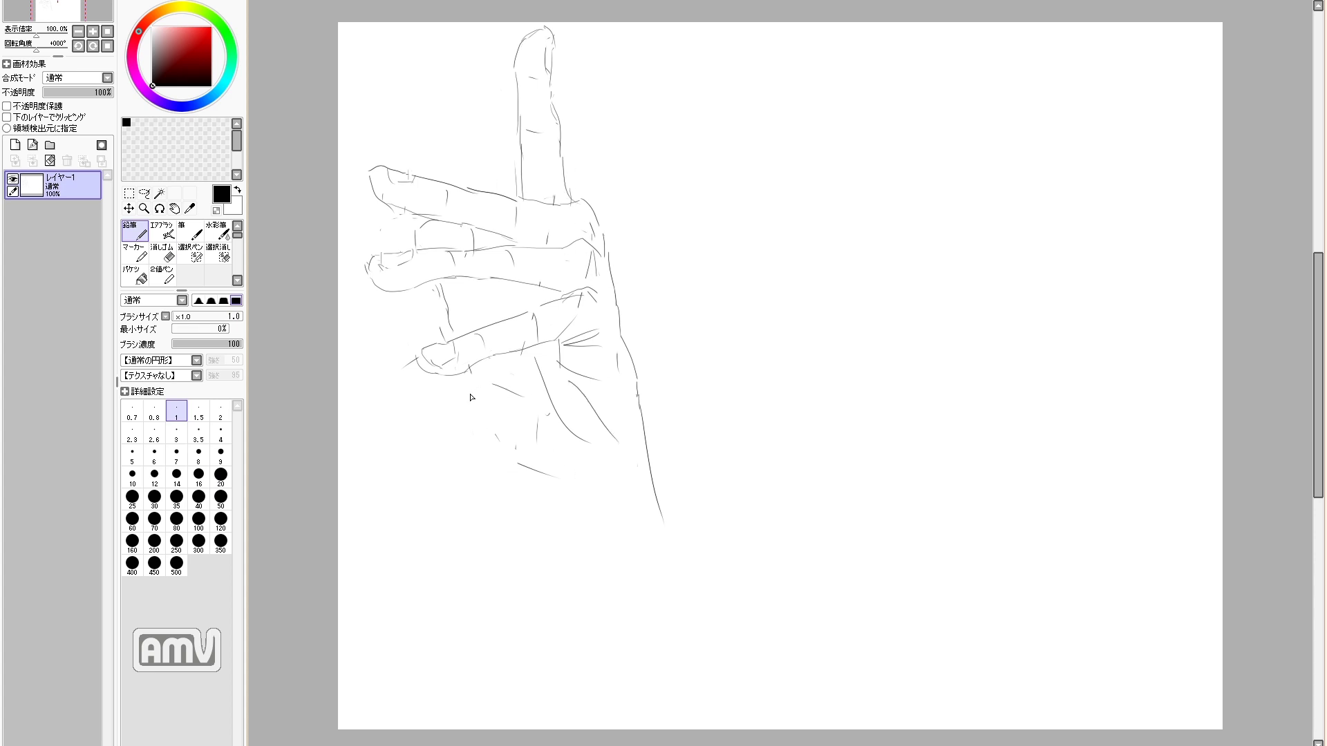
pyautogui.press('e')
pyautogui.moveTo(515, 456); pyautogui.dragTo(559, 477)
pyautogui.press('n')
pyautogui.moveTo(477, 377); pyautogui.dragTo(553, 418)
pyautogui.moveTo(511, 412); pyautogui.dragTo(543, 515)
# Step: Handwrite "こまけぇこたぁ" in the empty area beside the upright finger
pyautogui.moveTo(609, 88)
pyautogui.mouseDown()
pyautogui.moveTo(660, 112)
pyautogui.moveTo(734, 116)
pyautogui.mouseUp()
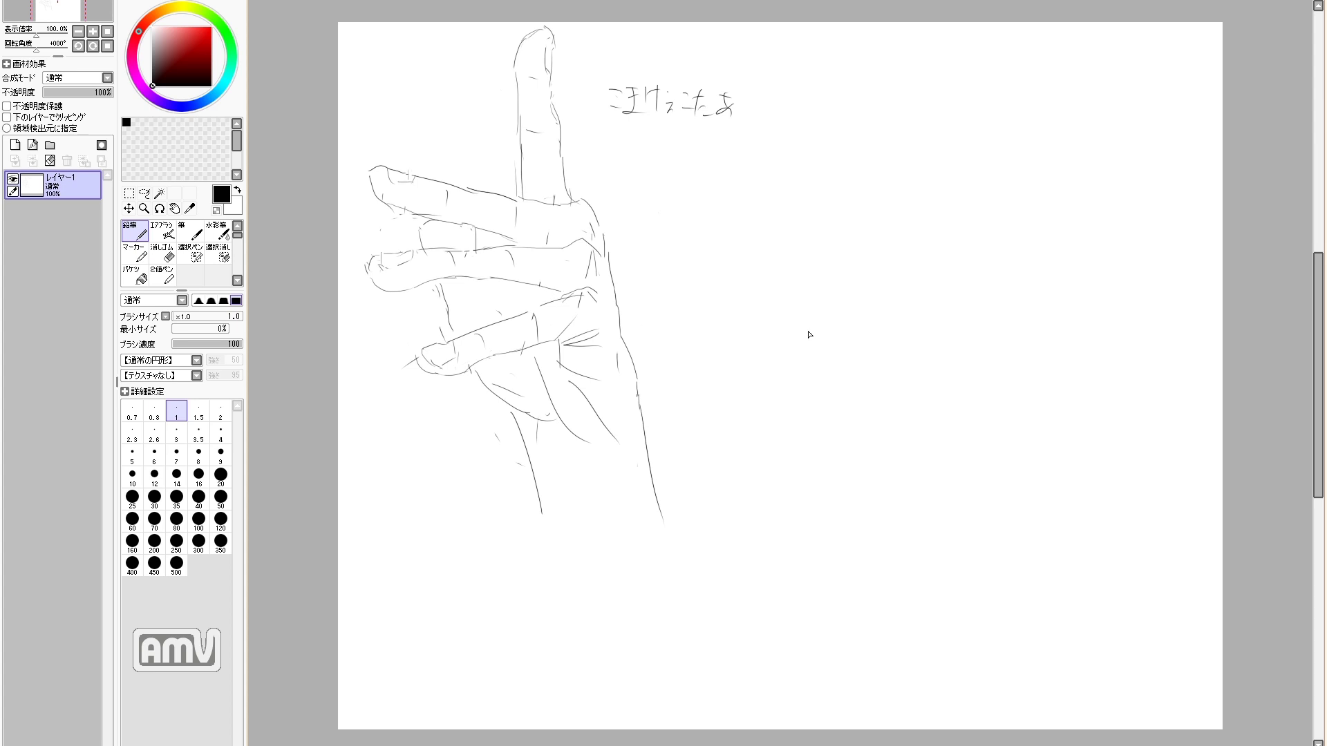
# Step: Start a second hand to the right of the first by outlining its left side, lower bulge and wrist
pyautogui.moveTo(750, 415); pyautogui.dragTo(758, 517)
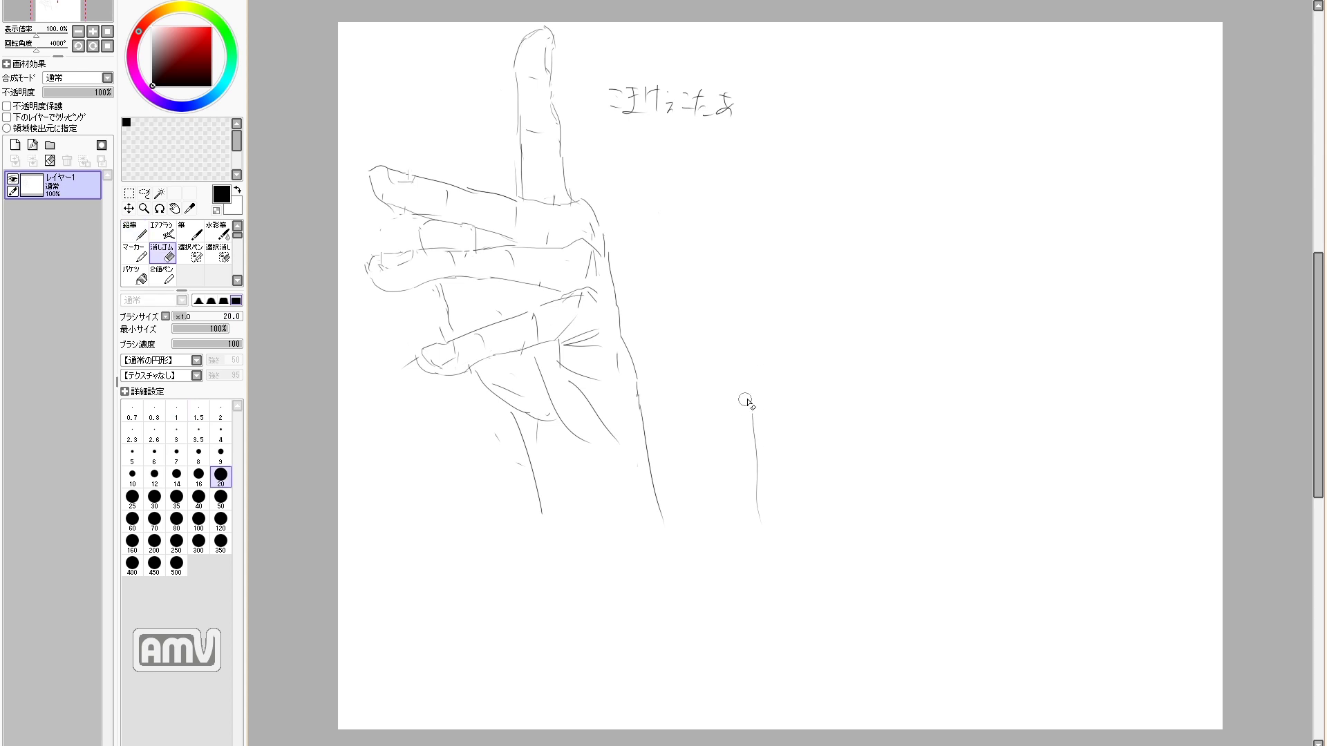
pyautogui.hotkey('ctrl', 'z')
pyautogui.moveTo(750, 417); pyautogui.dragTo(744, 502)
pyautogui.moveTo(773, 384); pyautogui.dragTo(750, 403)
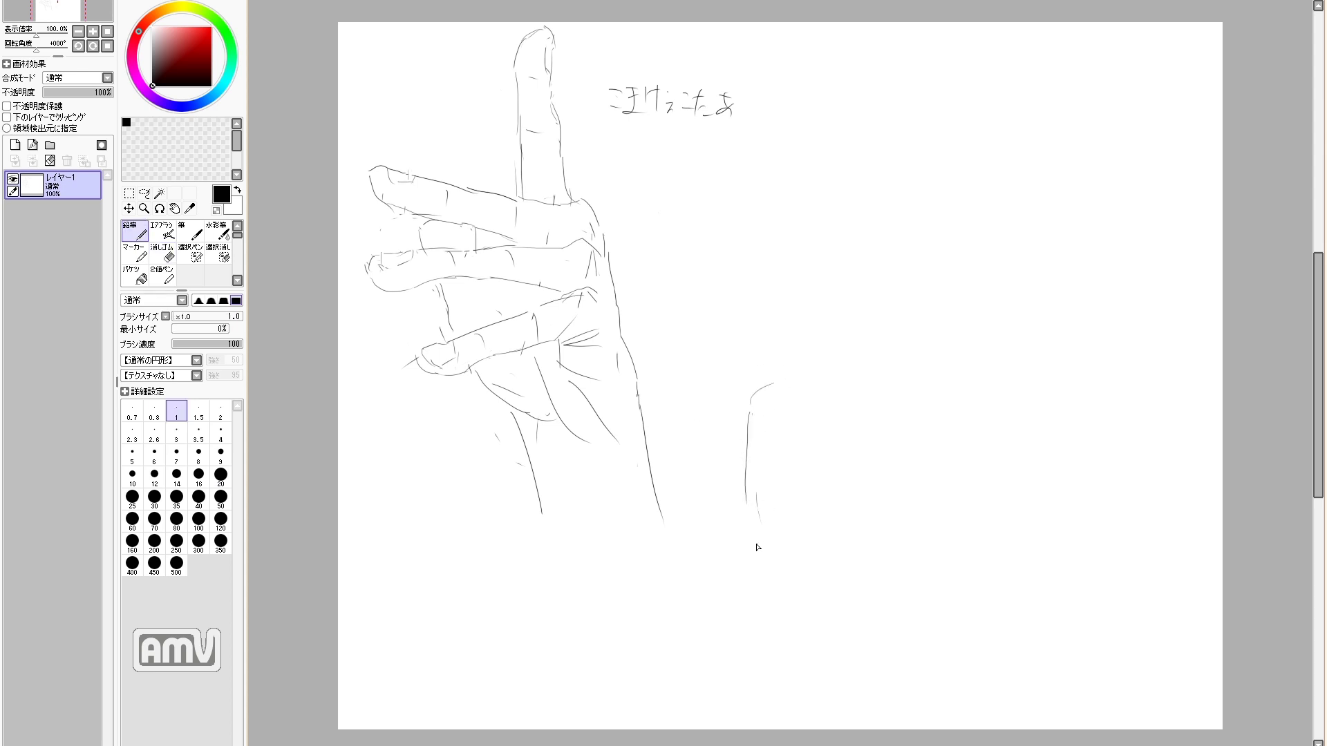
pyautogui.moveTo(745, 492); pyautogui.dragTo(757, 517)
pyautogui.moveTo(756, 522)
pyautogui.mouseDown()
pyautogui.moveTo(715, 555)
pyautogui.moveTo(728, 619)
pyautogui.mouseUp()
# Step: Draw the second hand's upper knuckle edge and a raised finger with its tip bent over to the right
pyautogui.moveTo(788, 384)
pyautogui.mouseDown()
pyautogui.moveTo(828, 343)
pyautogui.moveTo(828, 374)
pyautogui.moveTo(848, 267)
pyautogui.moveTo(869, 246)
pyautogui.moveTo(906, 264)
pyautogui.moveTo(929, 308)
pyautogui.moveTo(885, 358)
pyautogui.mouseUp()
pyautogui.press('e')
pyautogui.press('e')
pyautogui.press('e')
pyautogui.press('n')
pyautogui.press('e')
pyautogui.press('n')
pyautogui.press('e')
pyautogui.press('n')
pyautogui.press('e')
pyautogui.press('n')
pyautogui.moveTo(883, 253)
pyautogui.mouseDown()
pyautogui.moveTo(888, 316)
pyautogui.moveTo(884, 300)
pyautogui.moveTo(922, 289)
pyautogui.mouseUp()
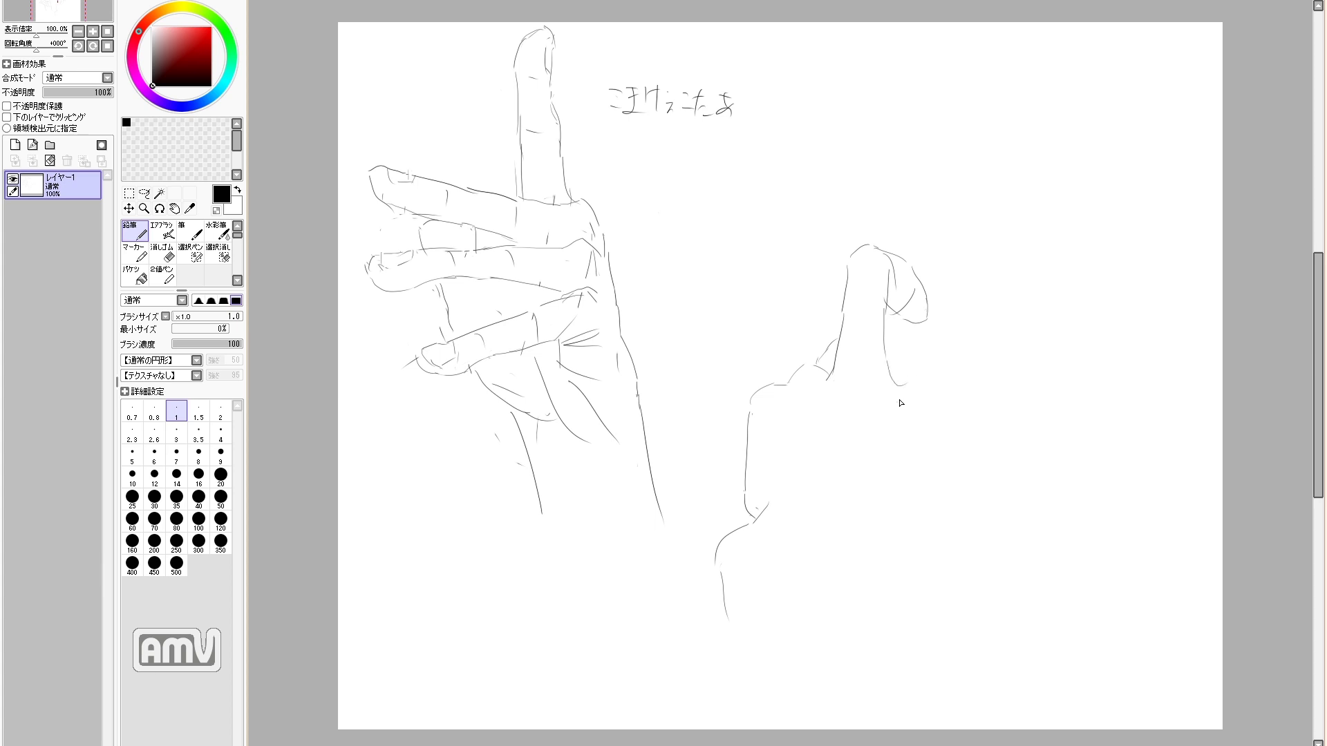
# Step: Draw the second hand's index finger as a long outline reaching diagonally up to the right, with its fingertip closed
pyautogui.press('e')
pyautogui.press('n')
pyautogui.moveTo(928, 333); pyautogui.dragTo(893, 384)
pyautogui.hotkey('ctrl', 'z')
pyautogui.press('e')
pyautogui.moveTo(929, 333)
pyautogui.mouseDown()
pyautogui.moveTo(892, 386)
pyautogui.moveTo(962, 274)
pyautogui.moveTo(1056, 212)
pyautogui.mouseUp()
pyautogui.press('n')
pyautogui.moveTo(961, 399)
pyautogui.mouseDown()
pyautogui.moveTo(985, 316)
pyautogui.moveTo(1009, 292)
pyautogui.mouseUp()
pyautogui.press('e')
pyautogui.press('n')
pyautogui.moveTo(1057, 214); pyautogui.dragTo(1017, 290)
# Step: Rework the knuckle edge left of the raised finger and draw the palm's right side from the index finger down to the thumb
pyautogui.press('e')
pyautogui.press('n')
pyautogui.moveTo(830, 348); pyautogui.dragTo(776, 389)
pyautogui.press('e')
pyautogui.press('n')
pyautogui.moveTo(958, 407); pyautogui.dragTo(958, 471)
pyautogui.moveTo(972, 381); pyautogui.dragTo(957, 451)
pyautogui.moveTo(957, 444)
pyautogui.mouseDown()
pyautogui.moveTo(959, 503)
pyautogui.moveTo(987, 518)
pyautogui.mouseUp()
pyautogui.moveTo(965, 453); pyautogui.dragTo(964, 487)
pyautogui.press('e')
pyautogui.press('n')
pyautogui.moveTo(960, 420); pyautogui.dragTo(968, 458)
# Step: Draw the second hand's thumb extending out to the right with a nail at its tip
pyautogui.moveTo(988, 517)
pyautogui.mouseDown()
pyautogui.moveTo(1027, 512)
pyautogui.moveTo(1137, 547)
pyautogui.moveTo(1139, 584)
pyautogui.moveTo(1019, 562)
pyautogui.moveTo(969, 614)
pyautogui.moveTo(1051, 510)
pyautogui.mouseUp()
pyautogui.press('e')
pyautogui.press('n')
pyautogui.moveTo(1103, 576)
pyautogui.mouseDown()
pyautogui.moveTo(1116, 551)
pyautogui.moveTo(1147, 578)
pyautogui.moveTo(1117, 583)
pyautogui.moveTo(1134, 545)
pyautogui.moveTo(1131, 597)
pyautogui.moveTo(1146, 585)
pyautogui.mouseUp()
# Step: Add a nail to the second hand's index fingertip and mark the finger's joint with short contour strokes
pyautogui.moveTo(1028, 223)
pyautogui.mouseDown()
pyautogui.moveTo(1059, 213)
pyautogui.moveTo(1049, 236)
pyautogui.mouseUp()
pyautogui.moveTo(1037, 220); pyautogui.dragTo(1050, 238)
pyautogui.moveTo(1033, 222)
pyautogui.mouseDown()
pyautogui.moveTo(1047, 235)
pyautogui.moveTo(1043, 217)
pyautogui.mouseUp()
pyautogui.moveTo(1045, 237); pyautogui.dragTo(1055, 244)
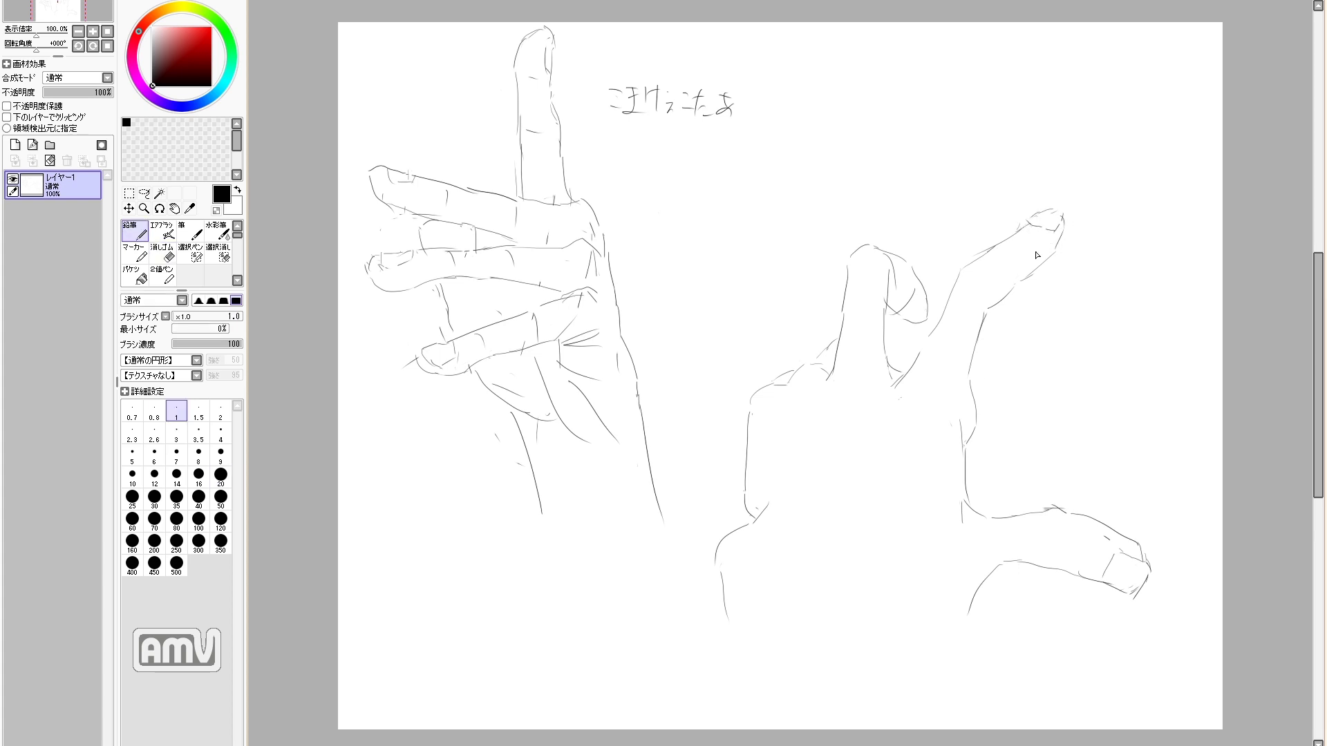
pyautogui.moveTo(972, 274); pyautogui.dragTo(990, 293)
pyautogui.moveTo(1015, 244)
pyautogui.mouseDown()
pyautogui.moveTo(1041, 234)
pyautogui.moveTo(1023, 237)
pyautogui.moveTo(981, 295)
pyautogui.moveTo(975, 263)
pyautogui.mouseUp()
pyautogui.moveTo(953, 280); pyautogui.dragTo(943, 314)
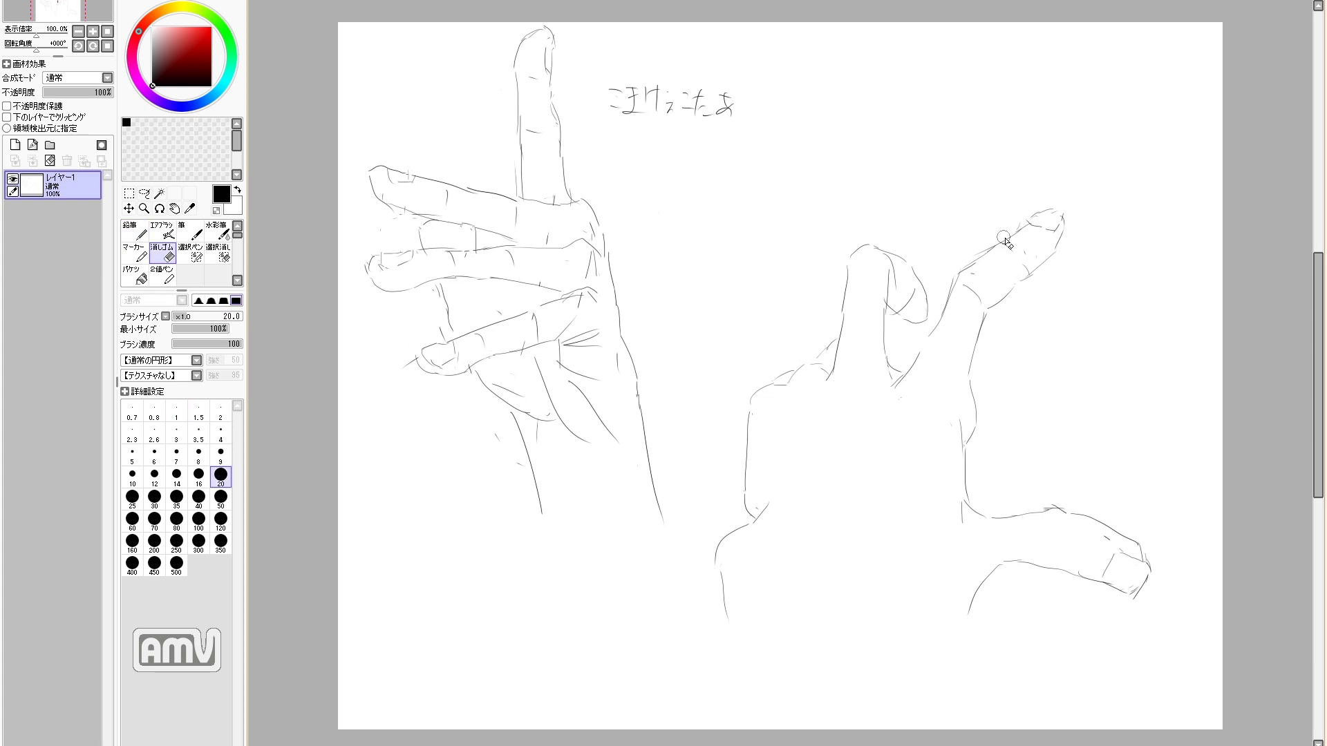
# Step: Erase the index fingertip and redraw it slimmer and slightly lower with a small nail
pyautogui.press('e')
pyautogui.moveTo(1037, 216)
pyautogui.mouseDown()
pyautogui.moveTo(1066, 214)
pyautogui.moveTo(1063, 247)
pyautogui.moveTo(1075, 250)
pyautogui.moveTo(1055, 239)
pyautogui.moveTo(1074, 215)
pyautogui.moveTo(1063, 257)
pyautogui.mouseUp()
pyautogui.press('n')
pyautogui.press('e')
pyautogui.press('n')
pyautogui.press('e')
pyautogui.press('n')
pyautogui.hotkey('ctrl', 'z')
pyautogui.hotkey('ctrl', 'z')
pyautogui.hotkey('ctrl', 'z')
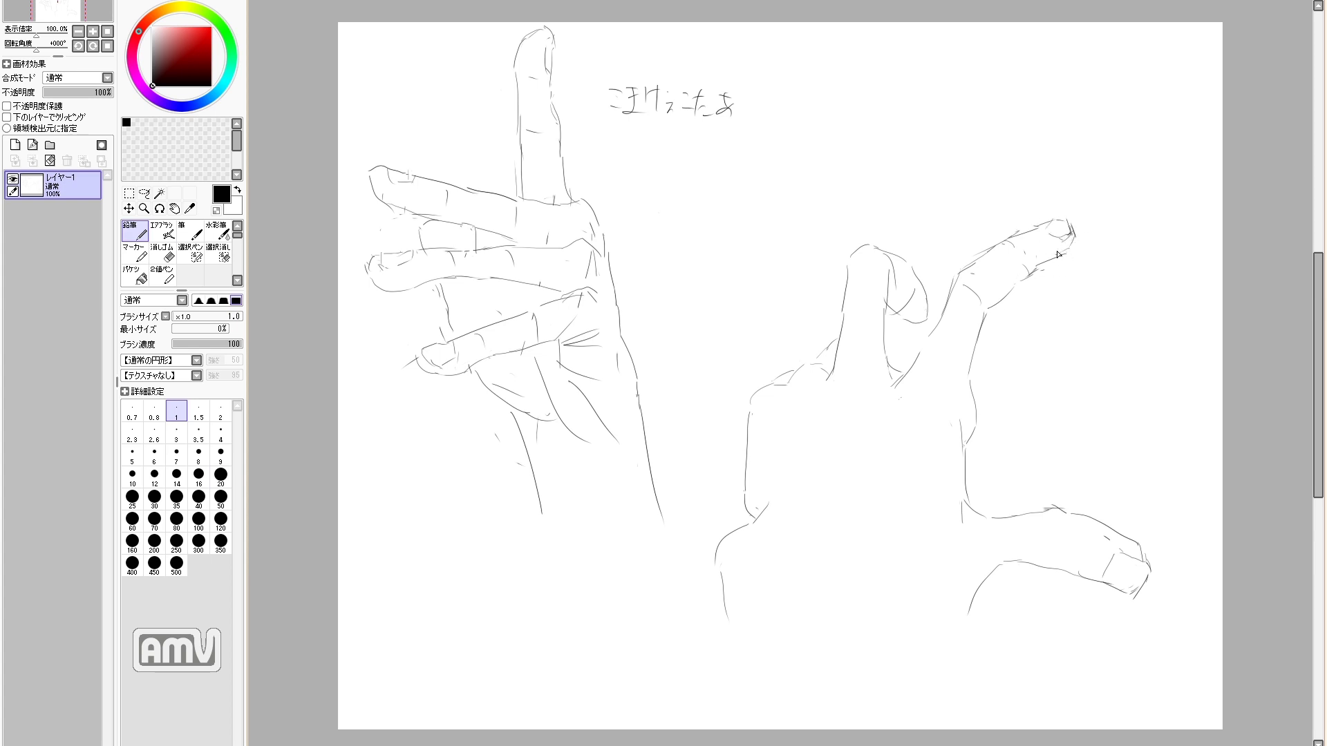
pyautogui.hotkey('ctrl', 'z')
# Step: Redraw the left wrist contour further in, join the thumb base to the wrist, add a curved wrist line and refine the index finger's base
pyautogui.moveTo(745, 526); pyautogui.dragTo(730, 590)
pyautogui.moveTo(953, 601); pyautogui.dragTo(888, 642)
pyautogui.hotkey('ctrl', 'z')
pyautogui.moveTo(775, 574)
pyautogui.mouseDown()
pyautogui.moveTo(846, 565)
pyautogui.moveTo(876, 580)
pyautogui.mouseUp()
pyautogui.hotkey('ctrl', 'z')
pyautogui.moveTo(980, 328)
pyautogui.mouseDown()
pyautogui.moveTo(968, 400)
pyautogui.moveTo(947, 398)
pyautogui.mouseUp()
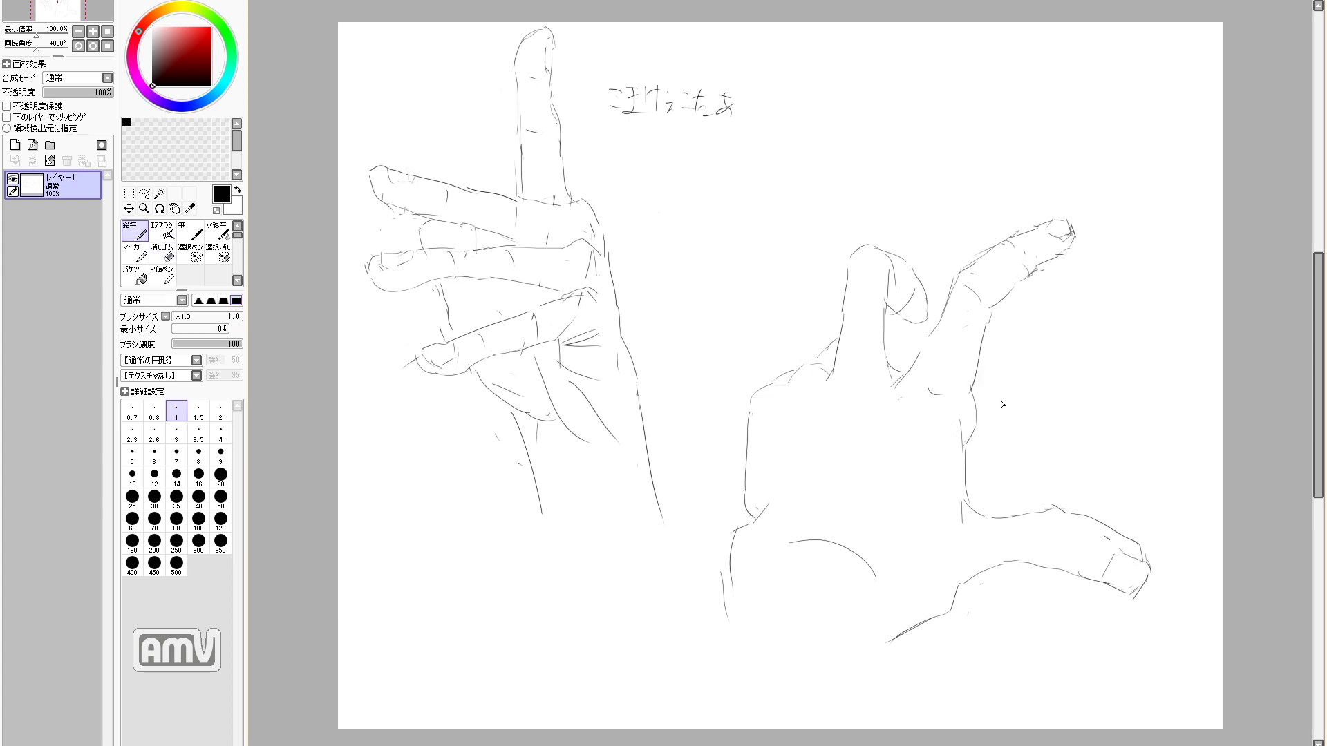
# Step: Redraw the thumb tip shorter with a new nail and erase the old outline around it
pyautogui.moveTo(1120, 534); pyautogui.dragTo(1103, 591)
pyautogui.moveTo(1070, 543); pyautogui.dragTo(1123, 553)
pyautogui.moveTo(1068, 546)
pyautogui.mouseDown()
pyautogui.moveTo(1074, 577)
pyautogui.moveTo(1134, 595)
pyautogui.mouseUp()
pyautogui.press('e')
pyautogui.press('e')
pyautogui.press('e')
pyautogui.press('e')
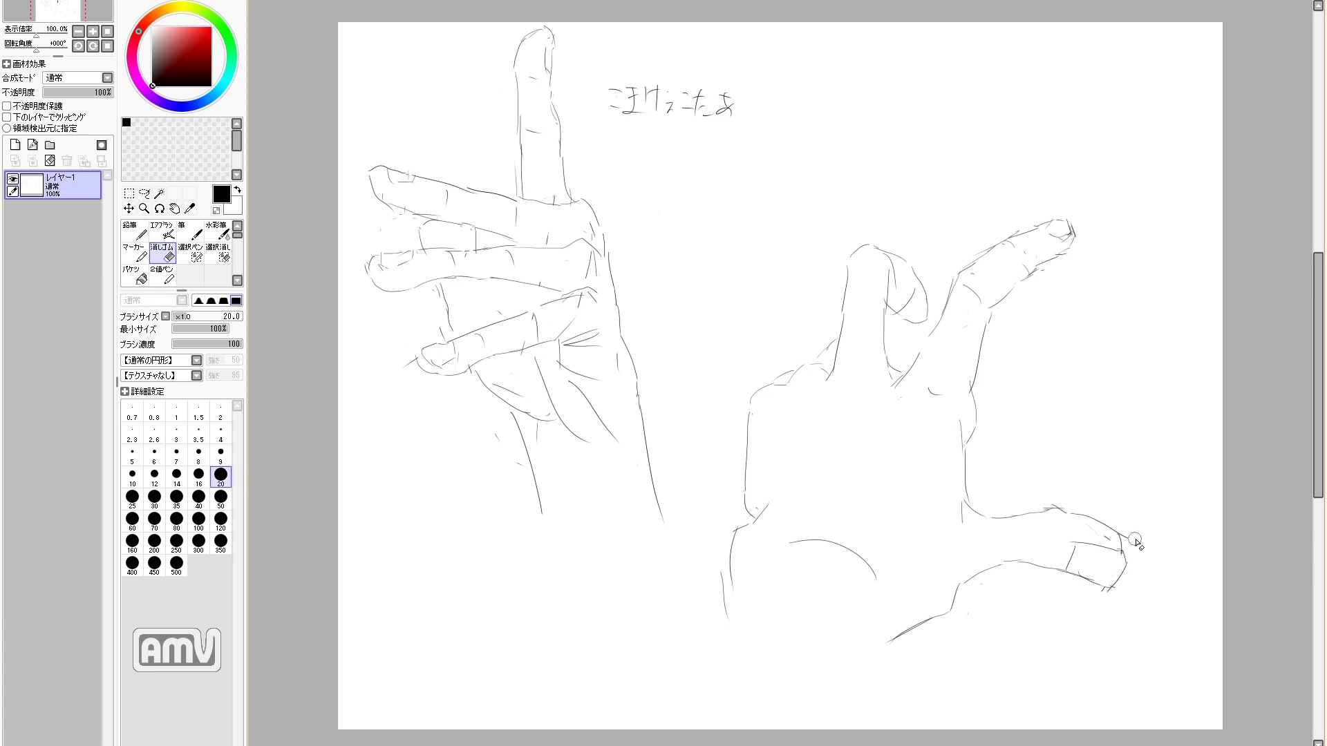
# Step: Add a curved joint crease and inner contour lines along the second hand's thumb
pyautogui.moveTo(1052, 511)
pyautogui.mouseDown()
pyautogui.moveTo(1092, 516)
pyautogui.moveTo(1031, 542)
pyautogui.moveTo(1040, 552)
pyautogui.mouseUp()
pyautogui.moveTo(973, 526); pyautogui.dragTo(1031, 547)
pyautogui.press('e')
pyautogui.press('e')
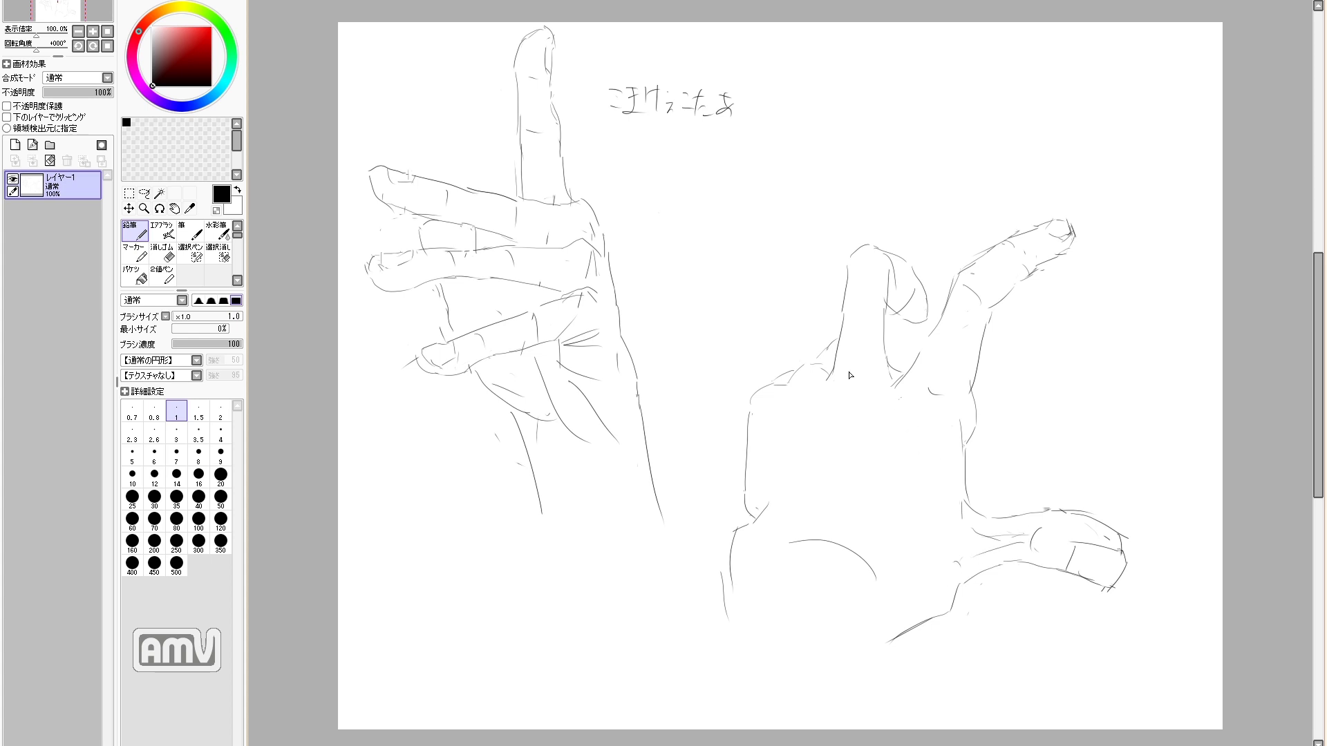
# Step: Draw three tendon lines running from the knuckles down the back of the second hand towards the wrist
pyautogui.press('e')
pyautogui.press('e')
pyautogui.moveTo(919, 394)
pyautogui.mouseDown()
pyautogui.moveTo(944, 399)
pyautogui.moveTo(837, 547)
pyautogui.mouseUp()
pyautogui.moveTo(854, 393); pyautogui.dragTo(838, 503)
pyautogui.moveTo(801, 384)
pyautogui.mouseDown()
pyautogui.moveTo(810, 523)
pyautogui.moveTo(752, 523)
pyautogui.mouseUp()
# Step: Extend the second hand's wrist into a forearm with a left and a right edge, erasing the stray outer line
pyautogui.moveTo(730, 579); pyautogui.dragTo(720, 672)
pyautogui.moveTo(894, 647); pyautogui.dragTo(848, 730)
pyautogui.press('e')
pyautogui.press('e')
pyautogui.press('e')
pyautogui.press('e')
pyautogui.moveTo(717, 658); pyautogui.dragTo(707, 709)
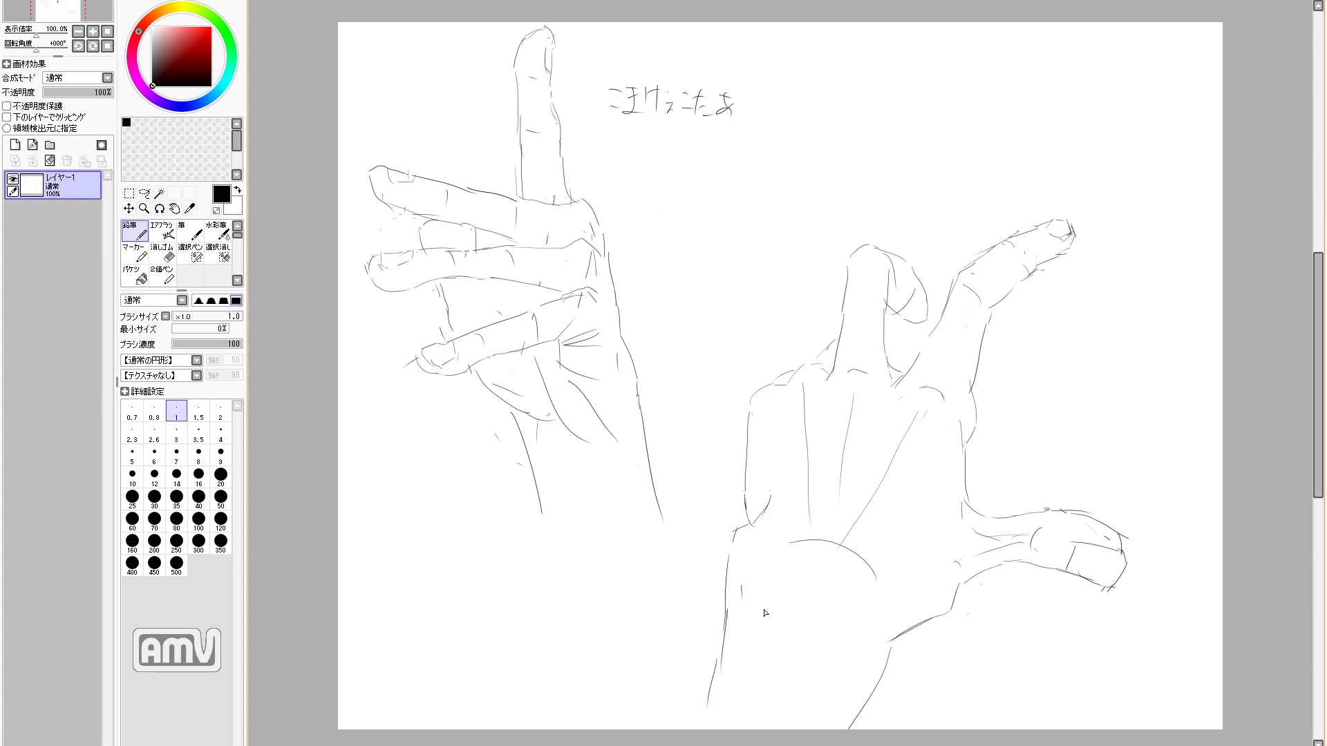
pyautogui.moveTo(953, 589); pyautogui.dragTo(1029, 563)
pyautogui.hotkey('ctrl', 'z')
pyautogui.press('e')
pyautogui.press('e')
pyautogui.moveTo(69, 9)
pyautogui.mouseDown()
pyautogui.moveTo(82, 17)
pyautogui.moveTo(65, 8)
pyautogui.mouseUp()
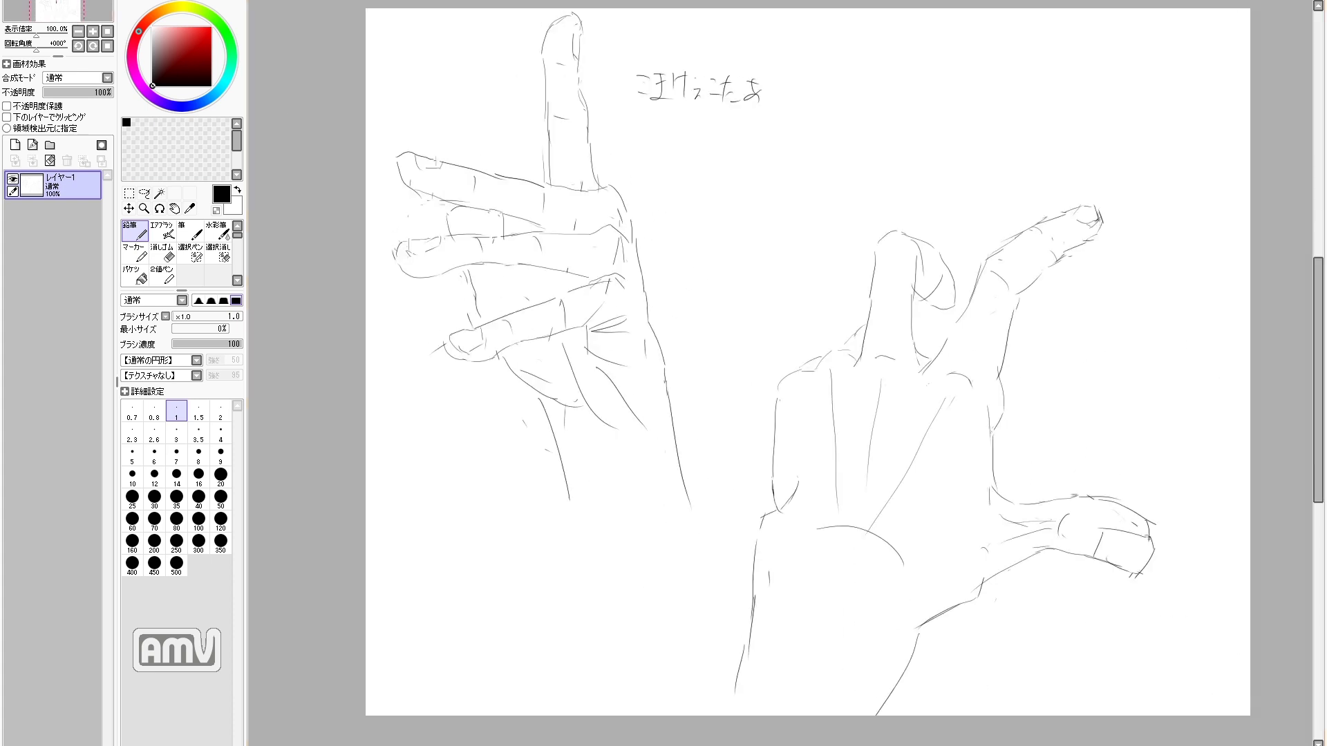
pyautogui.click(21, 0)
pyautogui.click(88, 54)
pyautogui.press('Return')
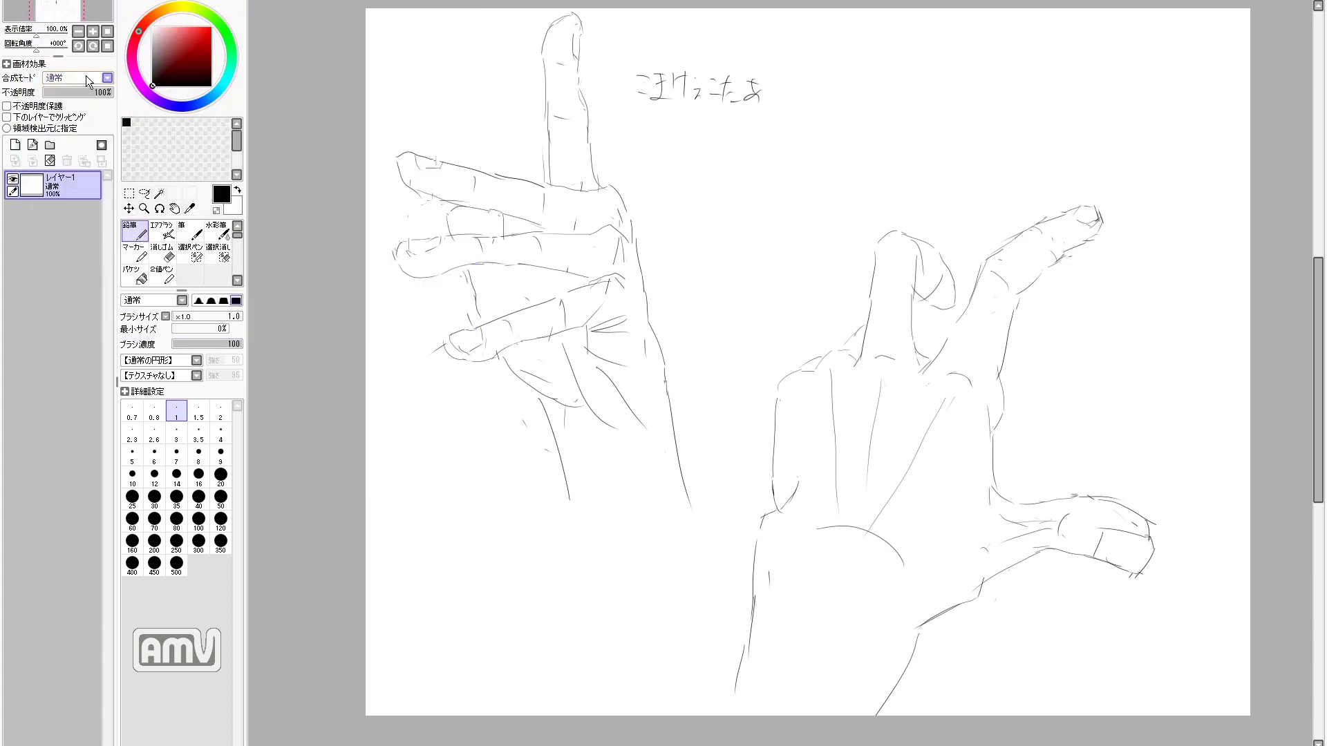